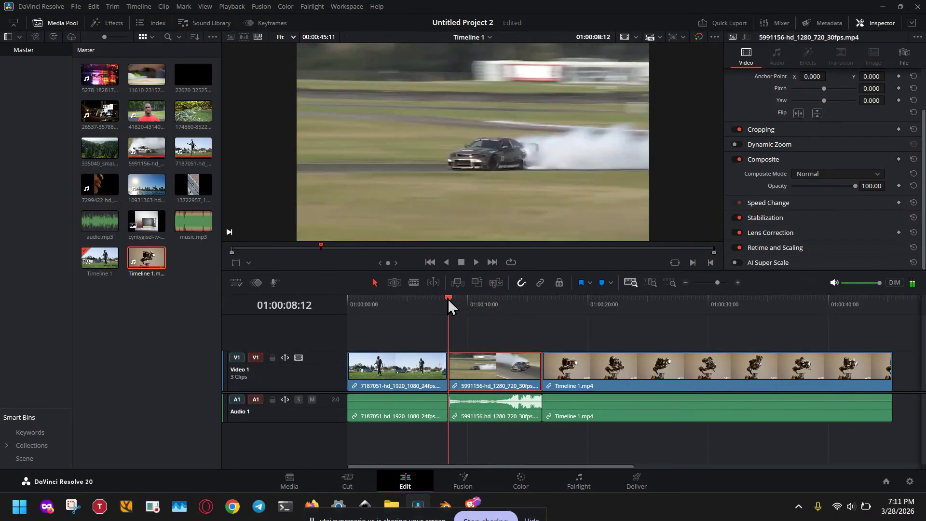
- Play through part of the existing timeline and append the forest clip 335040_small.mp4 to the end of Video 1
click(476, 262)
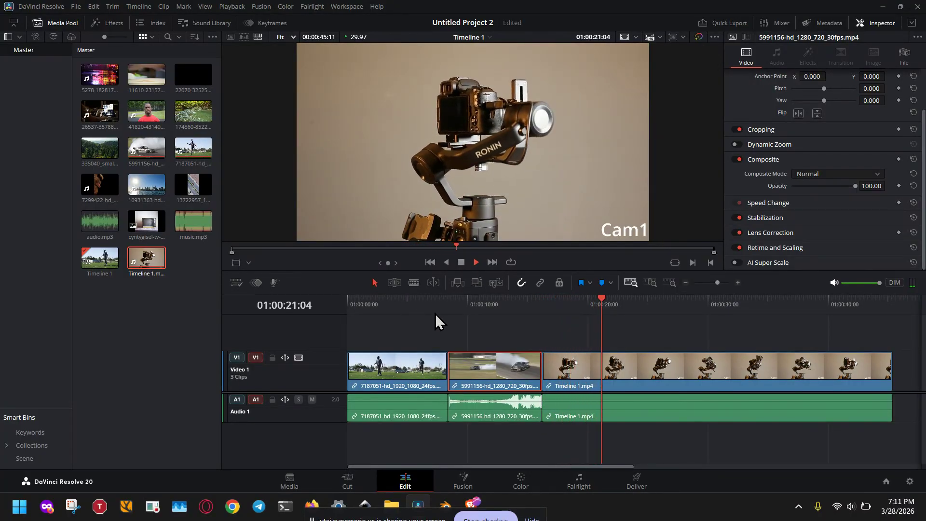
click(461, 262)
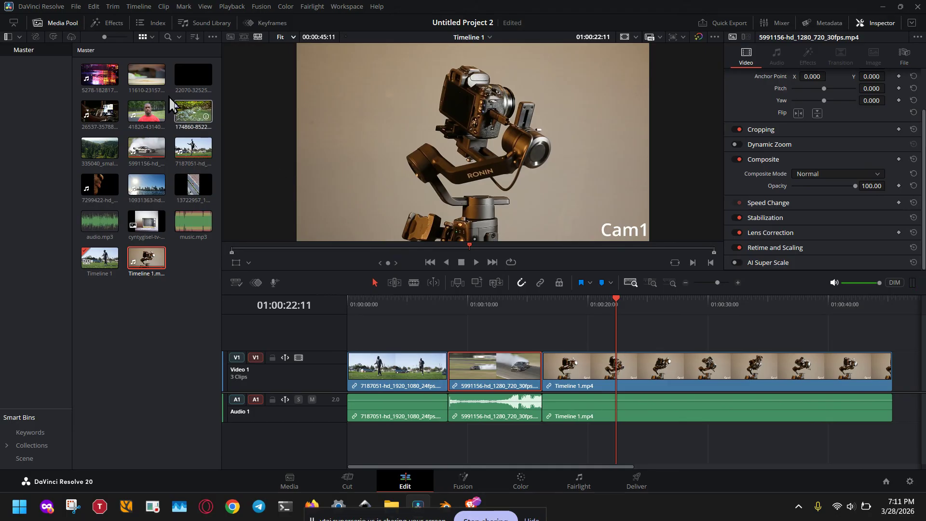
click(150, 79)
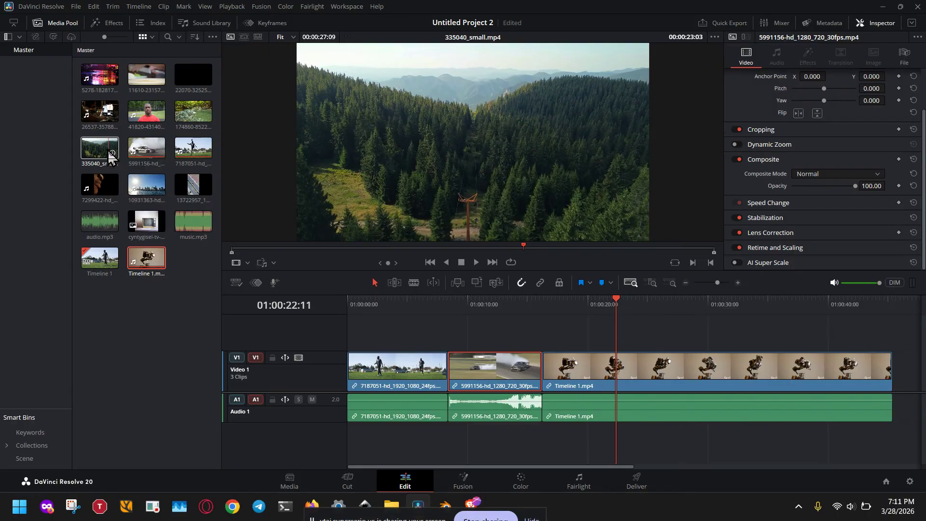
drag(101, 150, 892, 379)
key(shift+z)
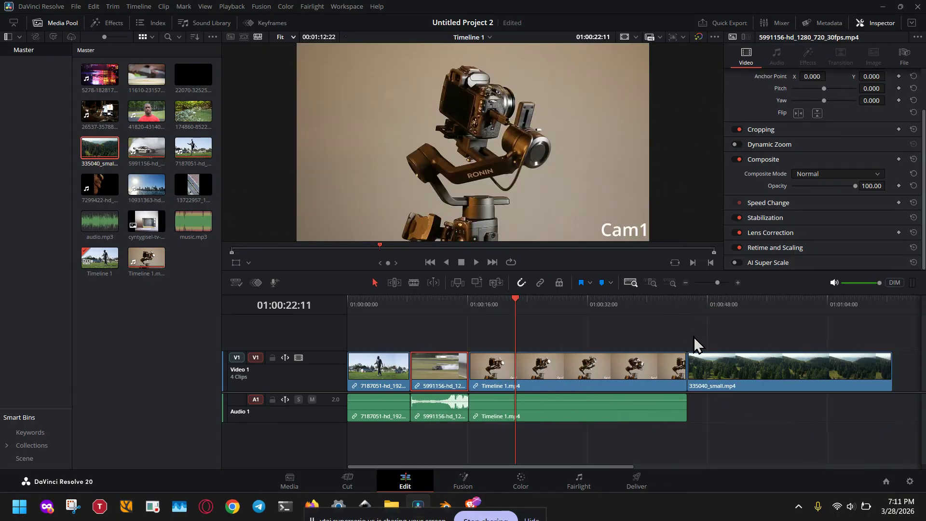
click(710, 305)
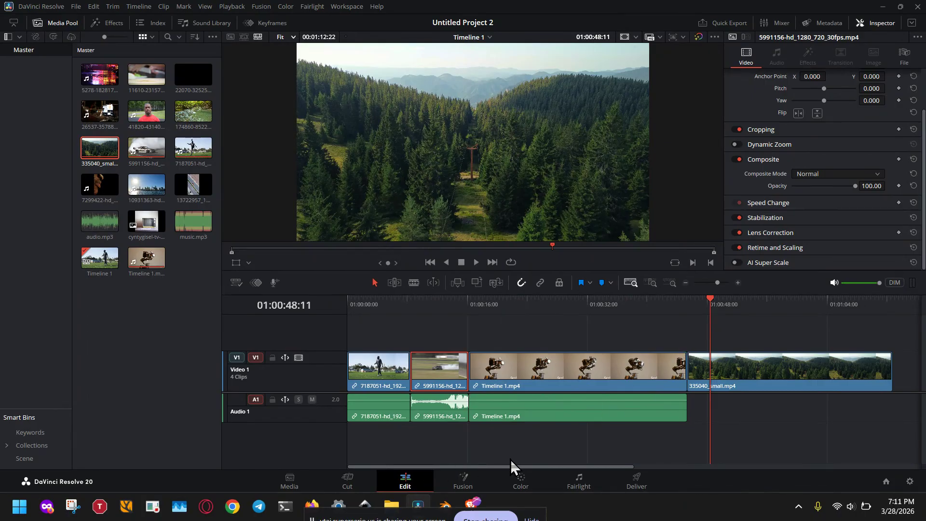
- Search the Resolve FX filters for "cam" and apply Camera Shake to the Timeline 1.mp4 clip
click(722, 379)
drag(714, 308, 493, 290)
click(525, 370)
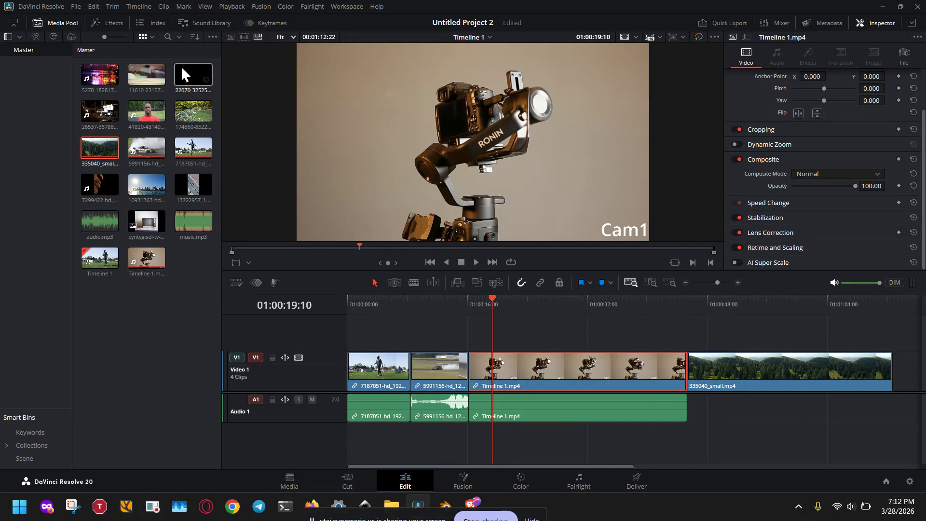
click(116, 25)
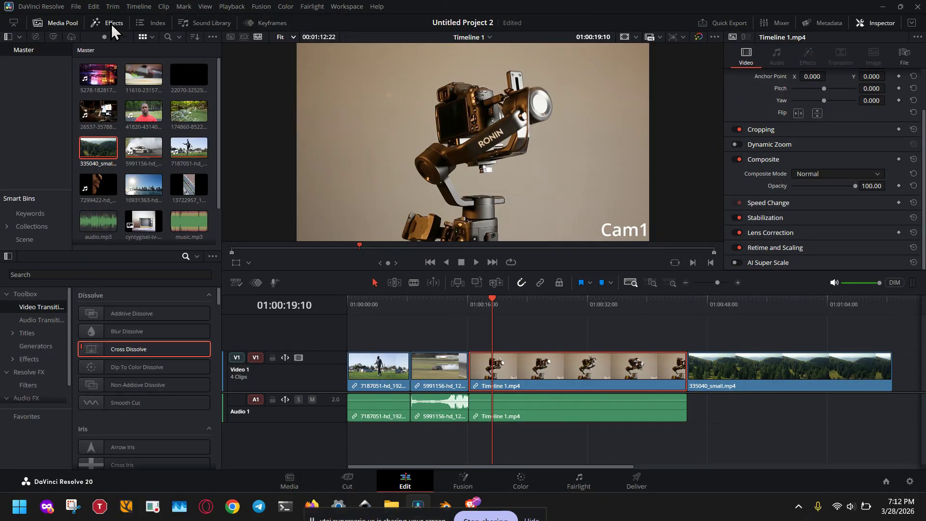
click(68, 25)
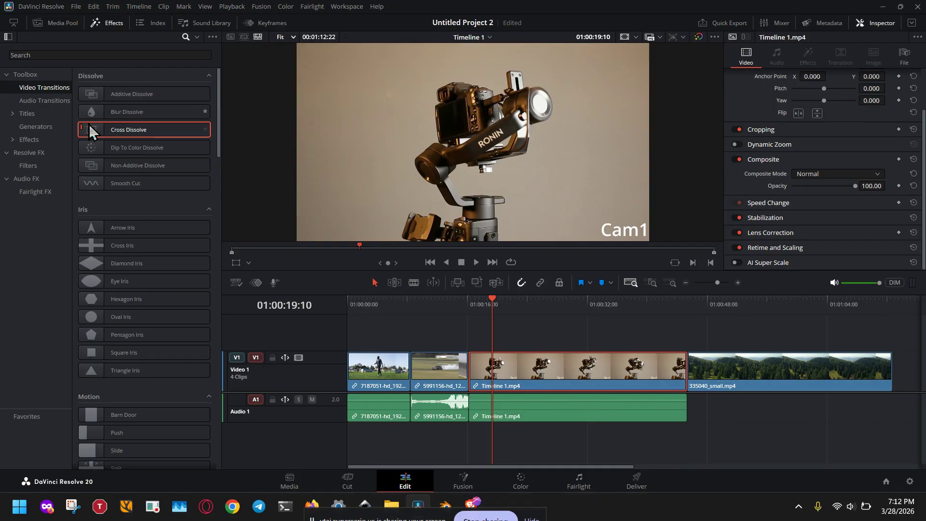
click(43, 163)
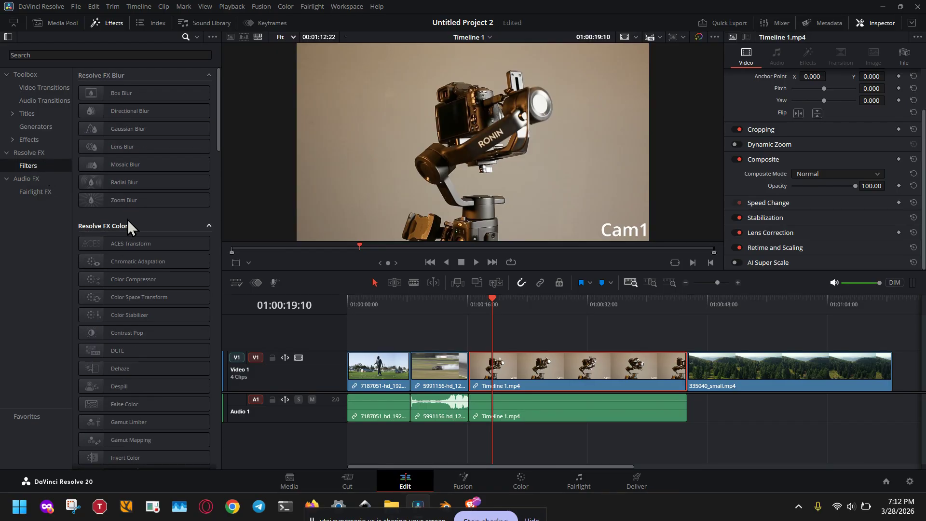
click(118, 56)
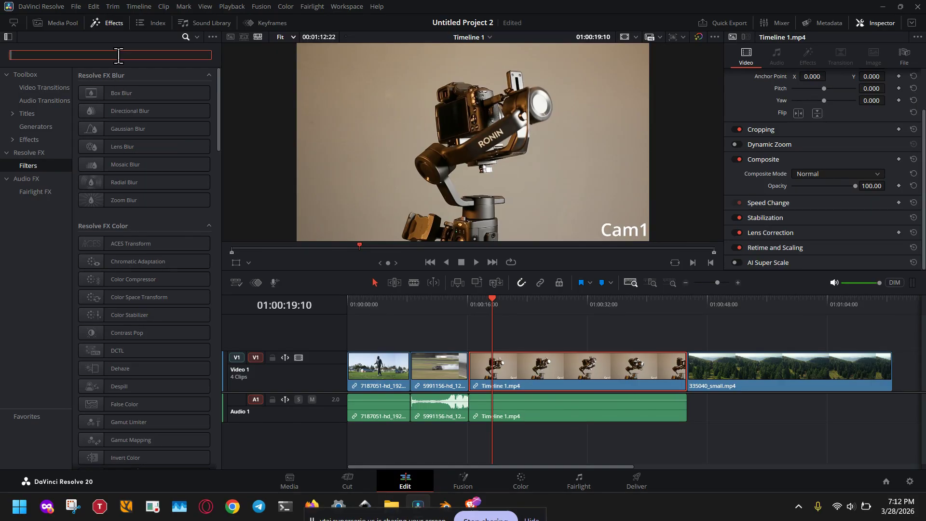
text(cam)
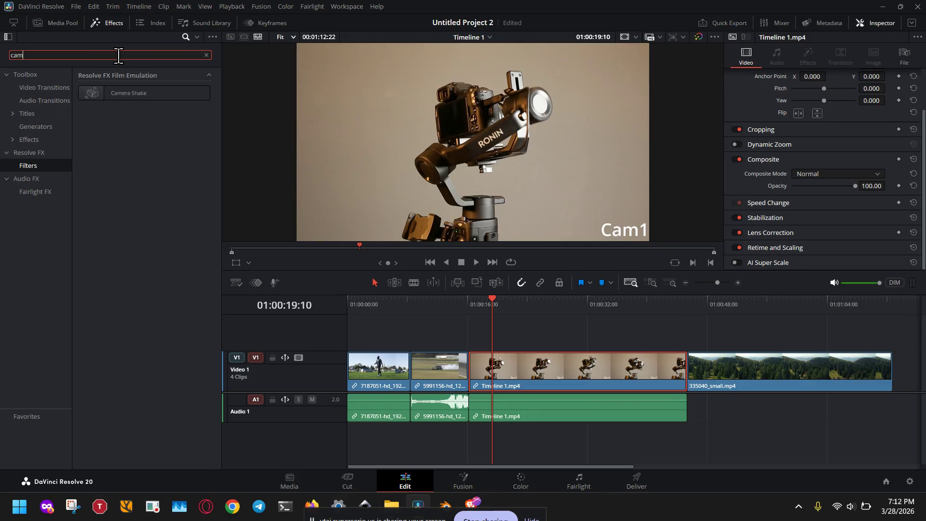
click(147, 94)
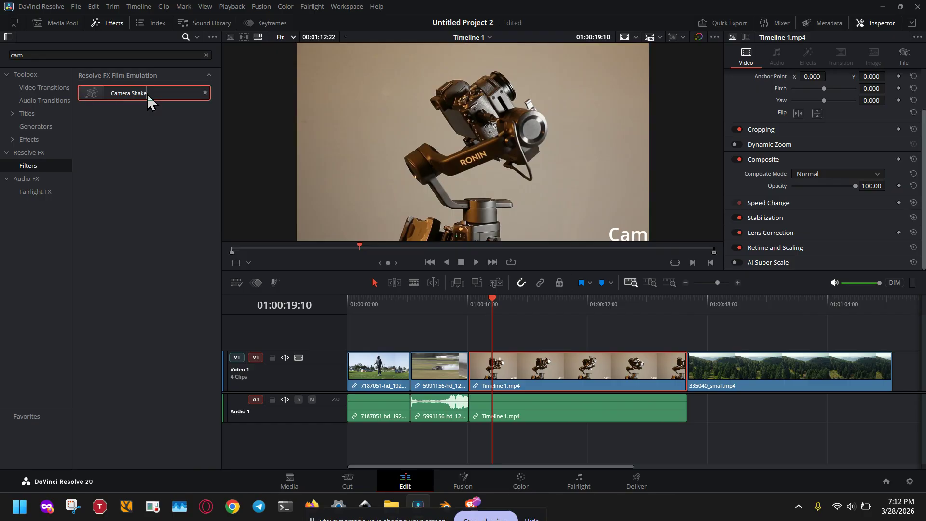
drag(153, 93, 545, 369)
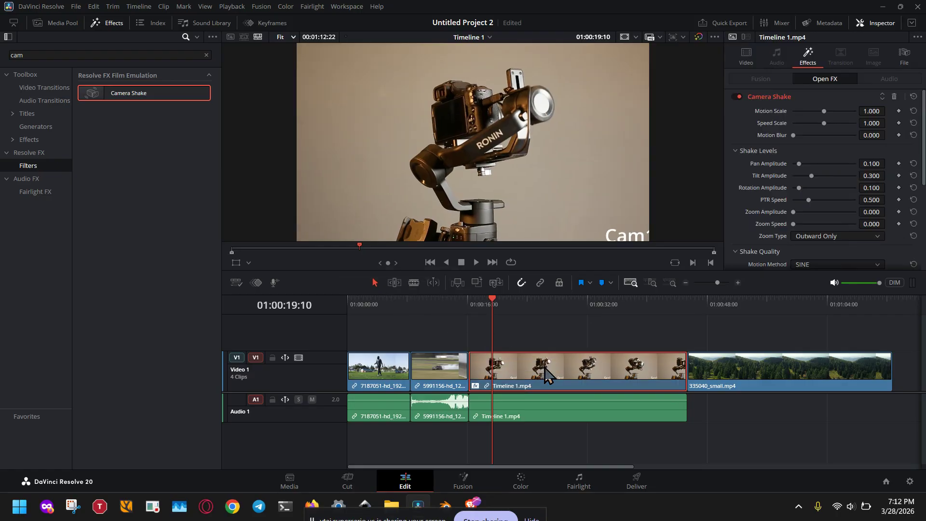
- Try Camera Shake with Motion Scale at about 0.295 and Speed Scale at 2.000 while playing the clip
click(474, 262)
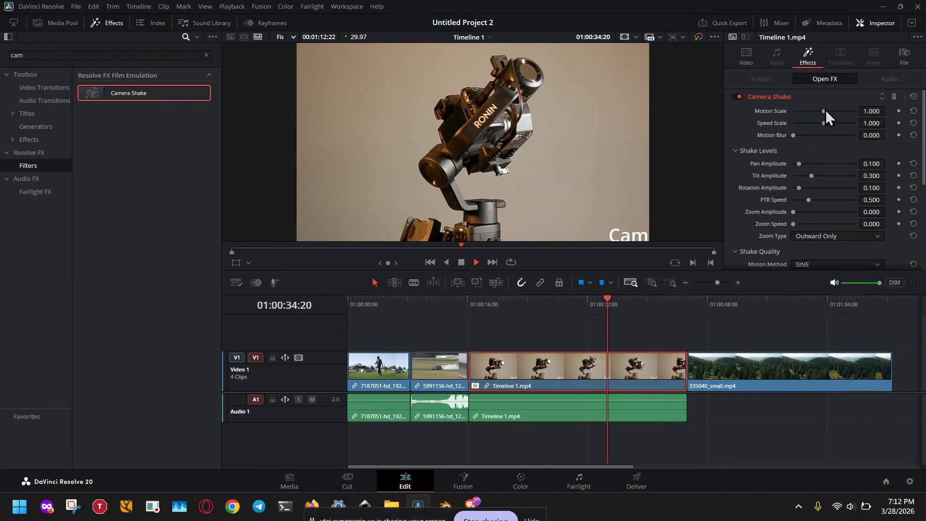
drag(823, 109, 802, 114)
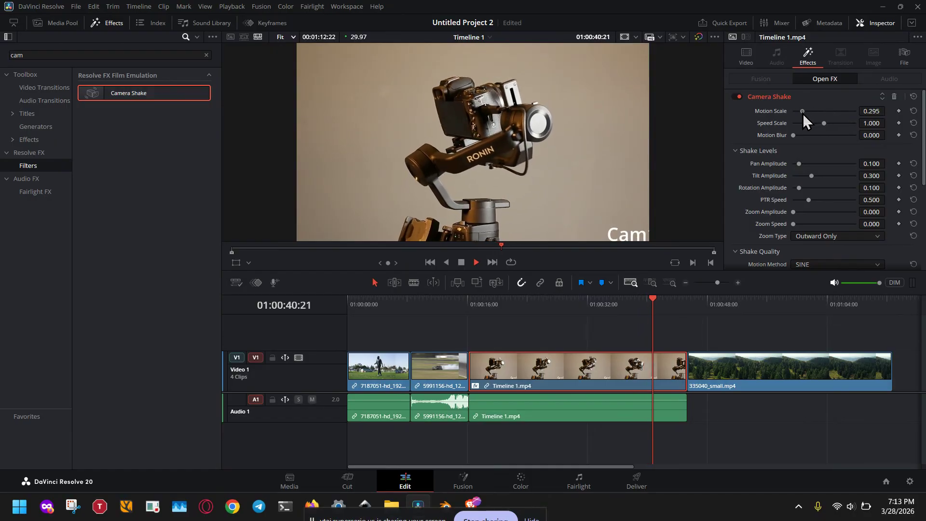
click(476, 305)
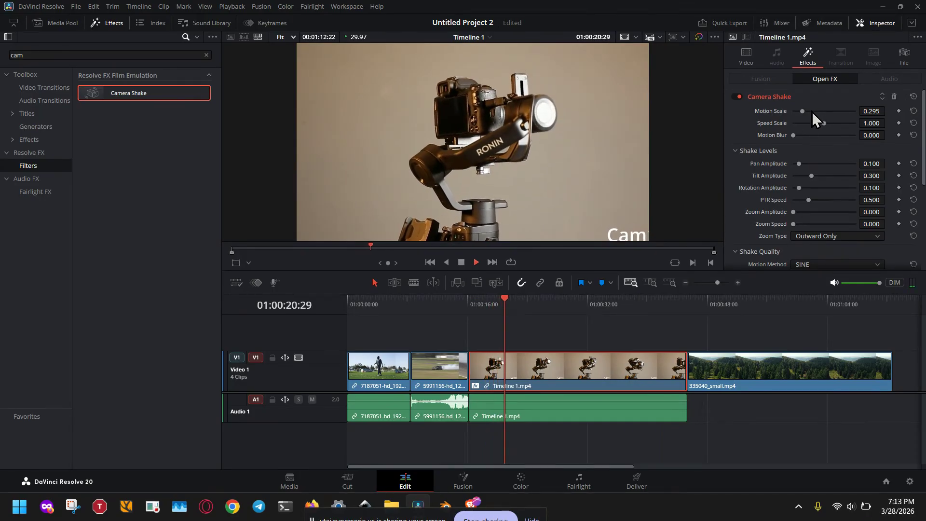
drag(825, 125, 857, 126)
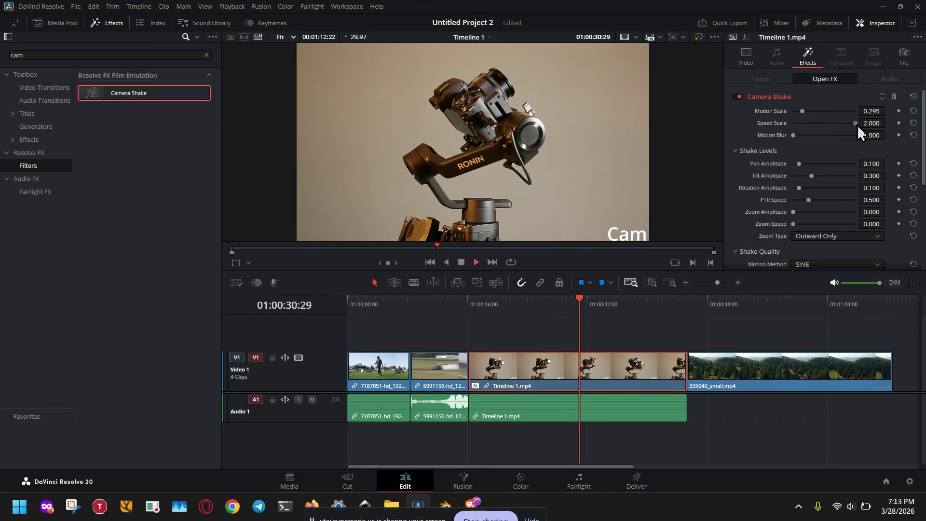
- Set Camera Shake's Motion Scale to about 0.512, Speed Scale to 0.527 and Motion Blur to 0.403, and preview the clip from its start
click(809, 110)
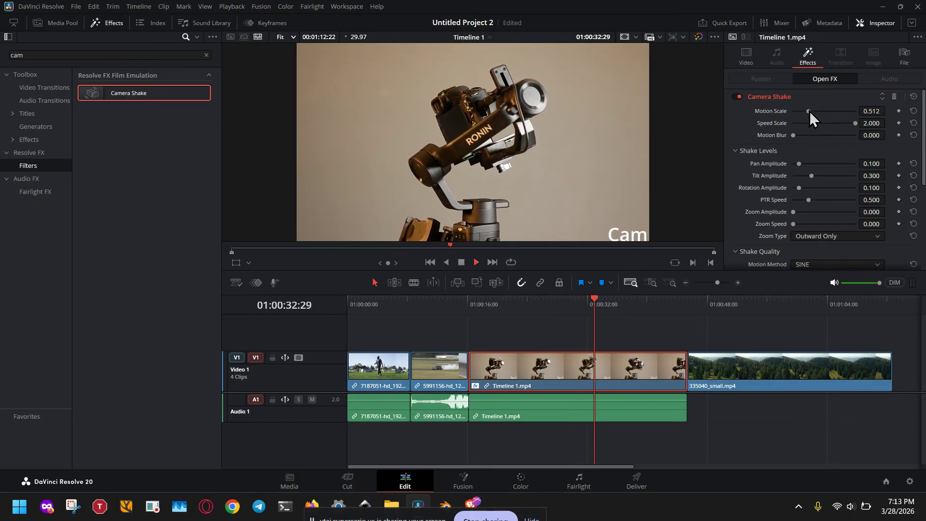
click(802, 123)
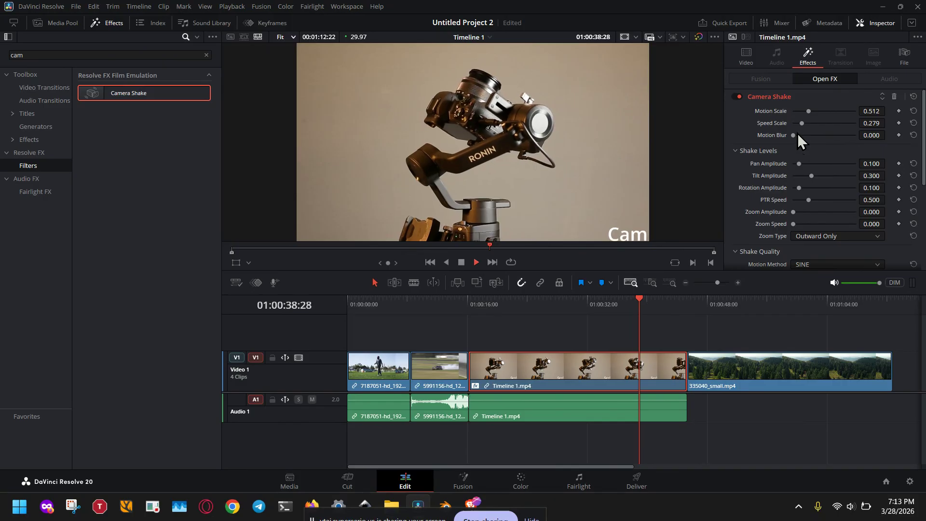
drag(793, 134, 818, 134)
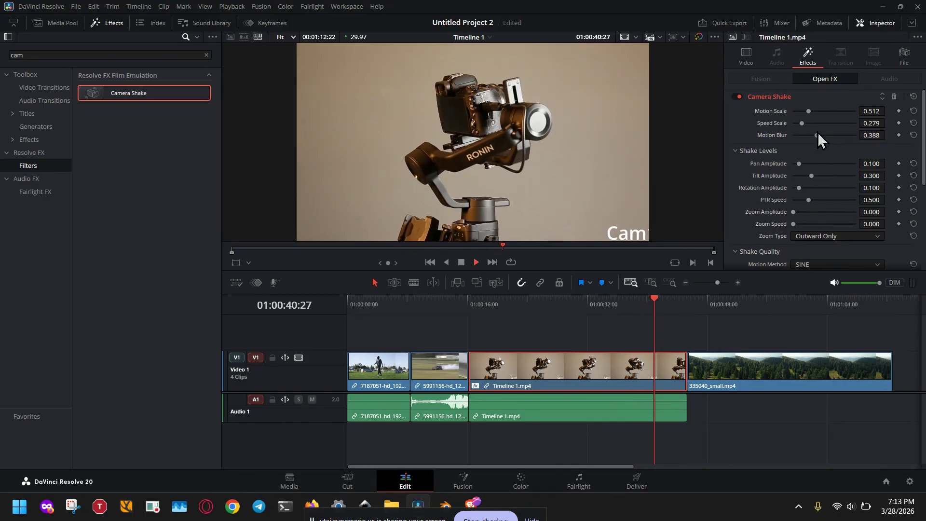
click(817, 122)
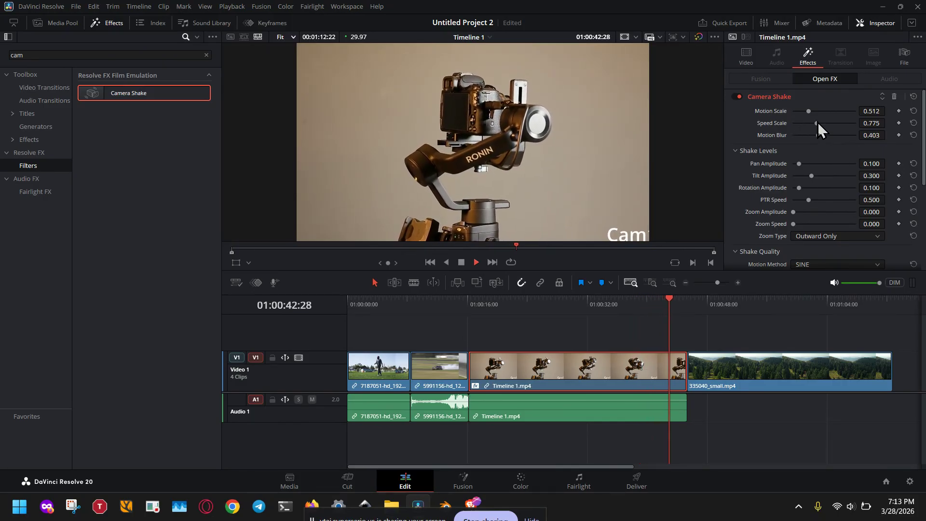
drag(816, 123, 808, 123)
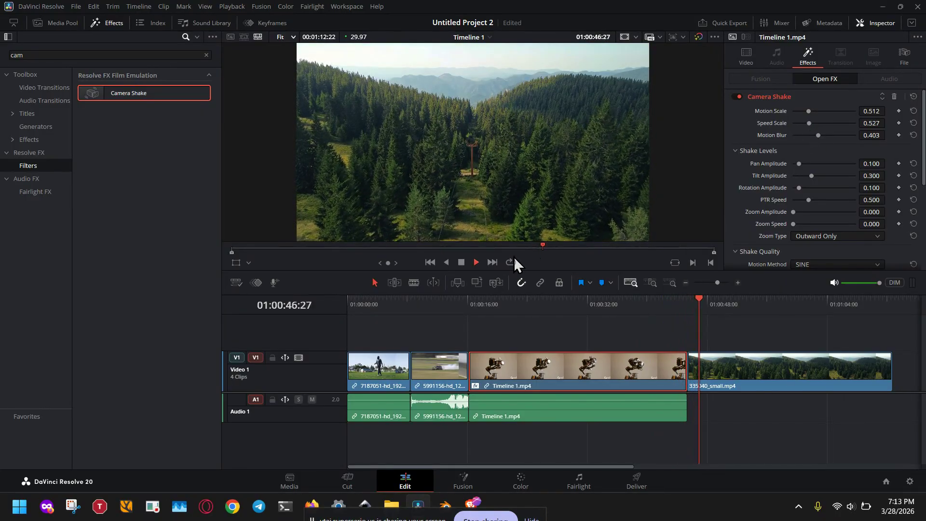
click(474, 308)
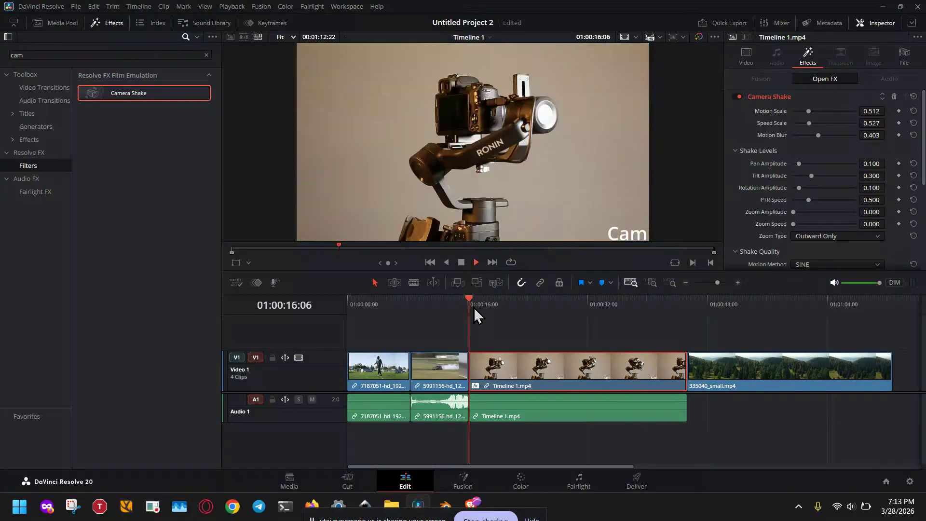
click(460, 262)
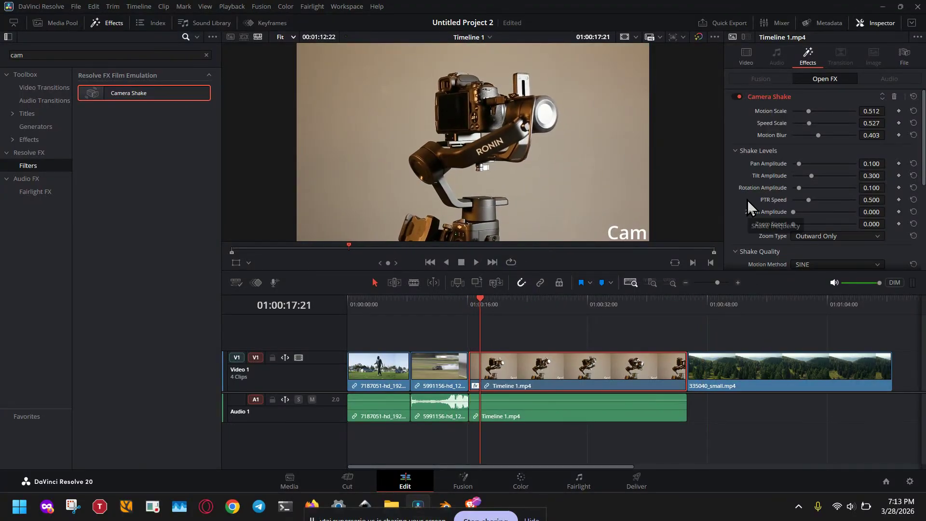
- Try Replicate as the border type in Camera Shake's blanking handling and restore it to Black
scroll(747, 199, down, 1)
scroll(747, 199, down, 1)
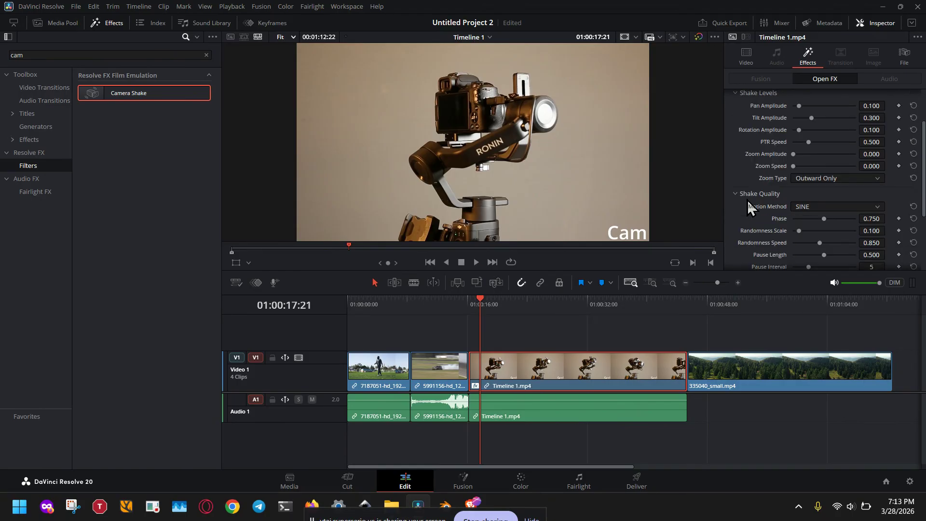
scroll(747, 200, down, 1)
scroll(748, 199, down, 3)
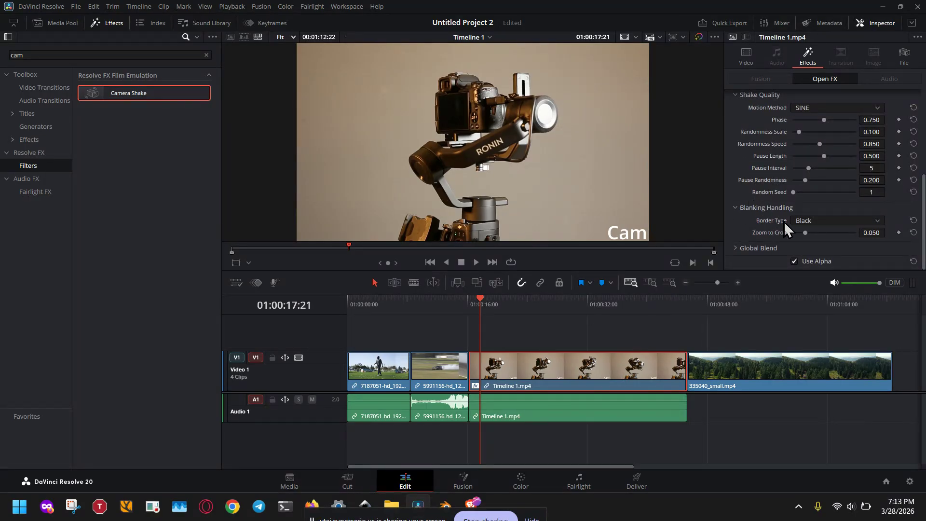
click(812, 222)
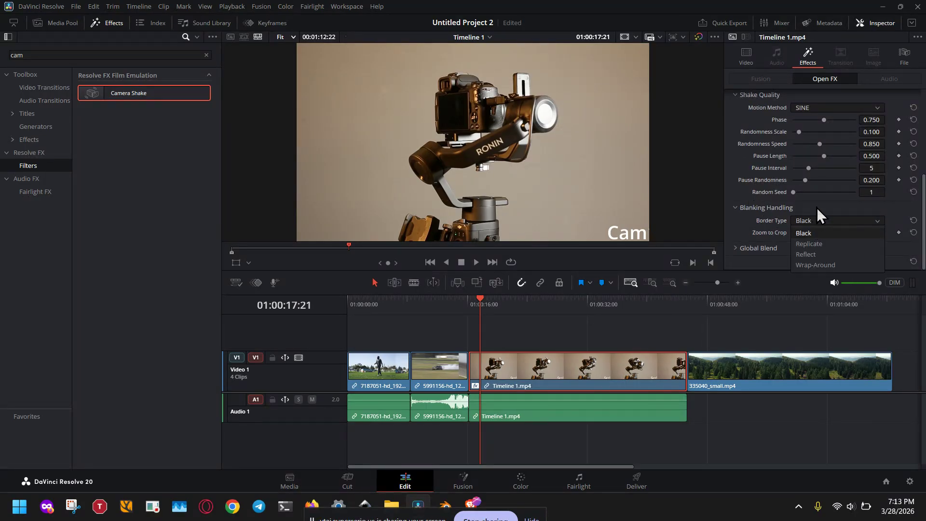
click(809, 243)
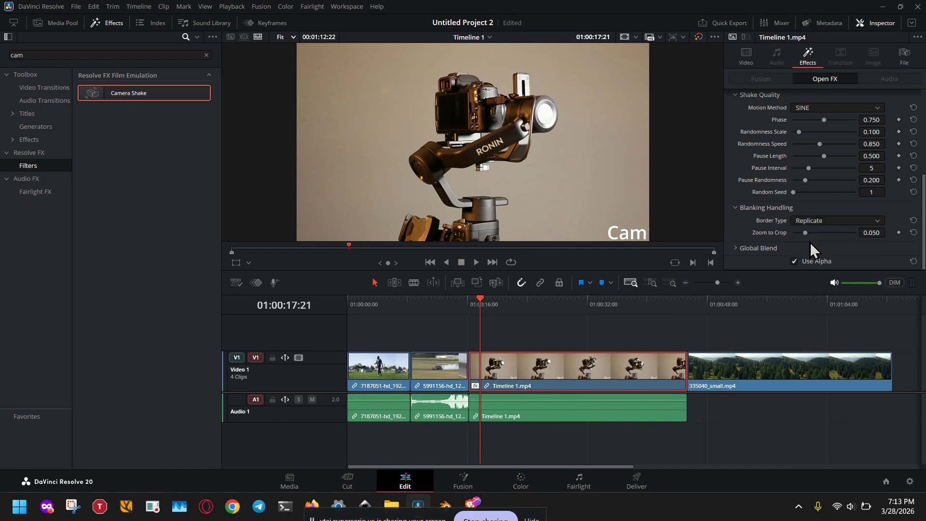
scroll(795, 205, up, 4)
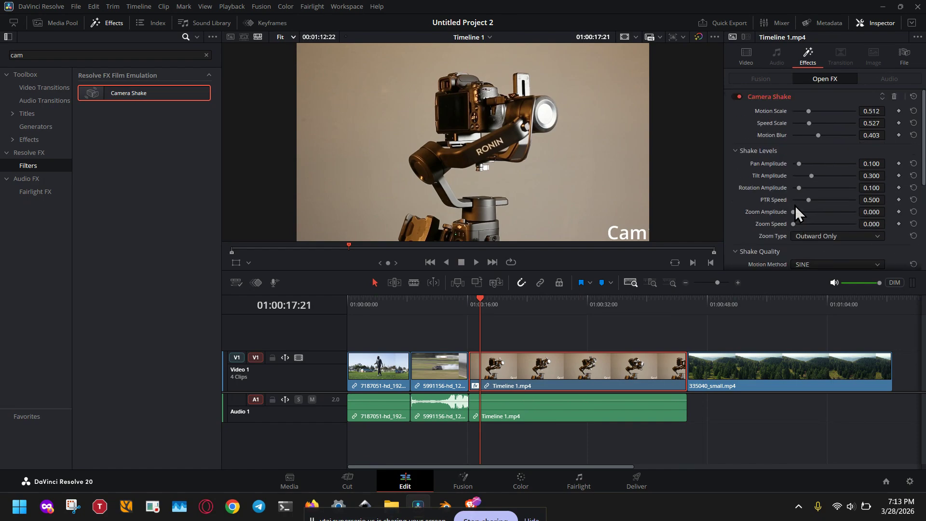
scroll(794, 205, down, 4)
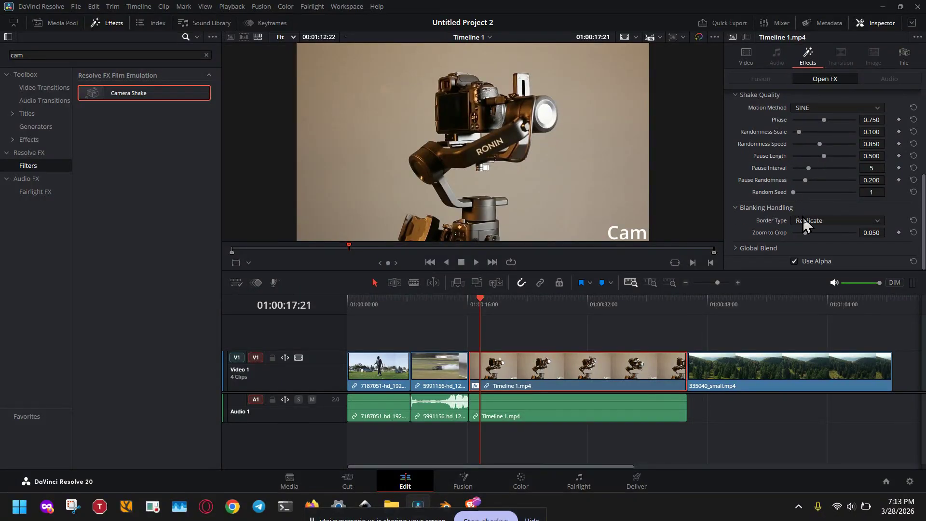
click(803, 220)
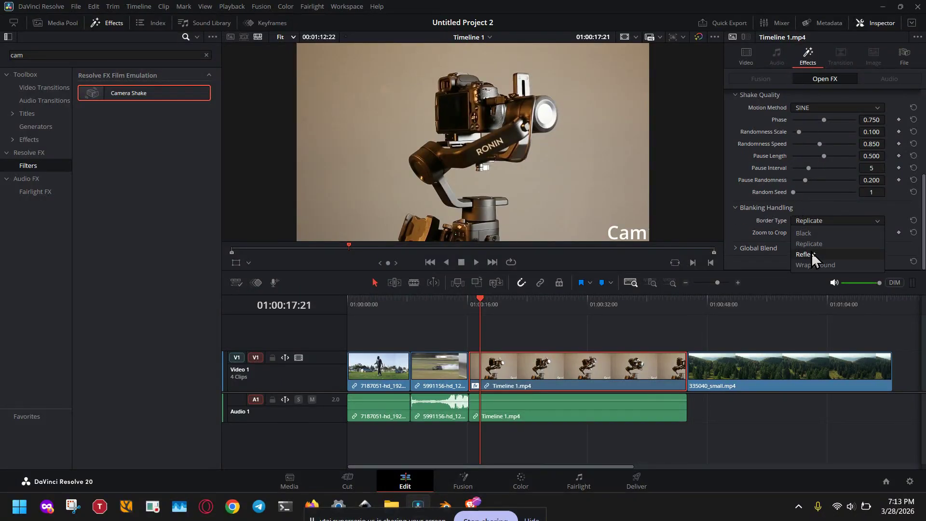
click(810, 233)
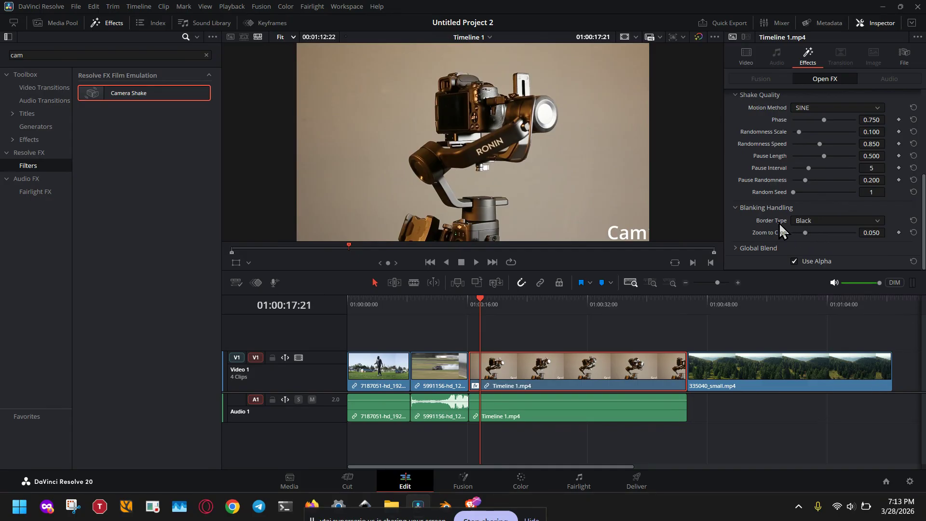
- Raise Camera Shake's Pan Amplitude to about 0.21 in the shake levels
scroll(780, 222, up, 4)
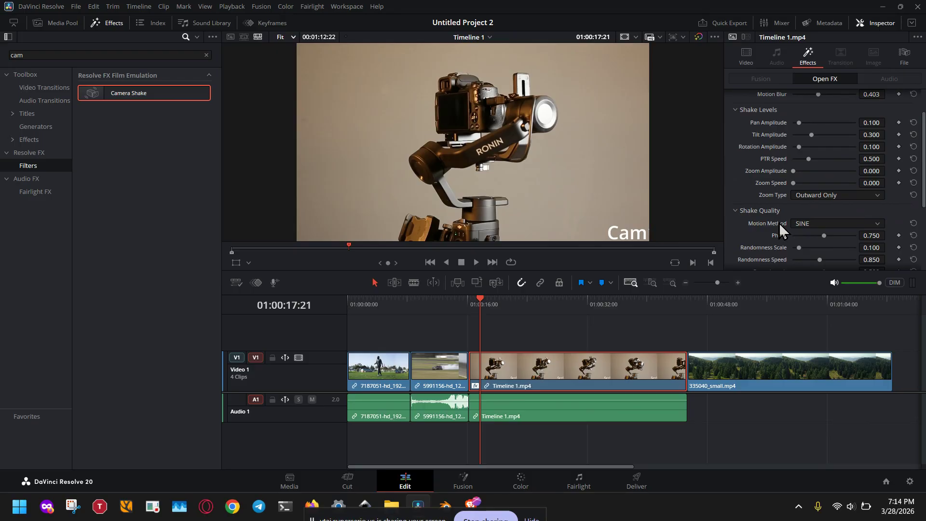
mouse_move(798, 123)
mouse_down()
mouse_move(835, 117)
mouse_move(806, 126)
mouse_up()
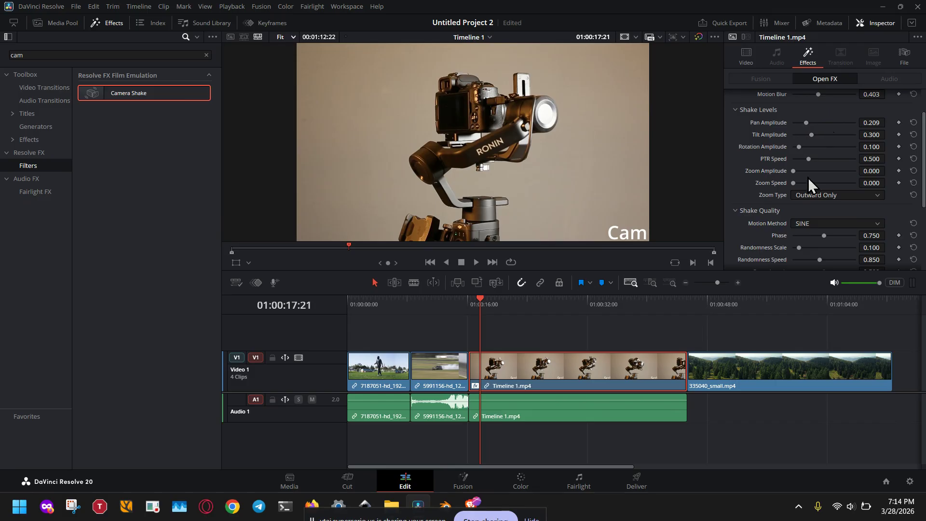
scroll(834, 190, up, 2)
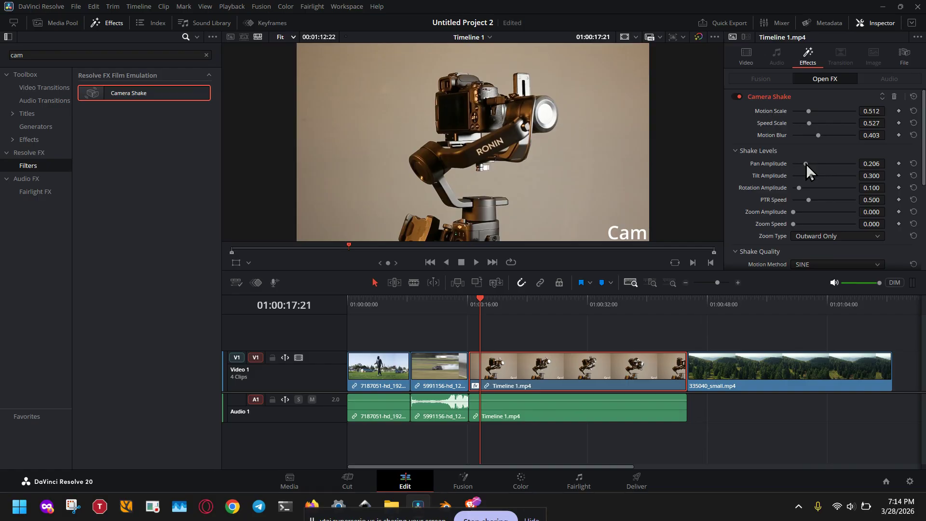
- Try raising Camera Shake's Phase to about 0.791 in the shake quality settings
scroll(841, 215, down, 4)
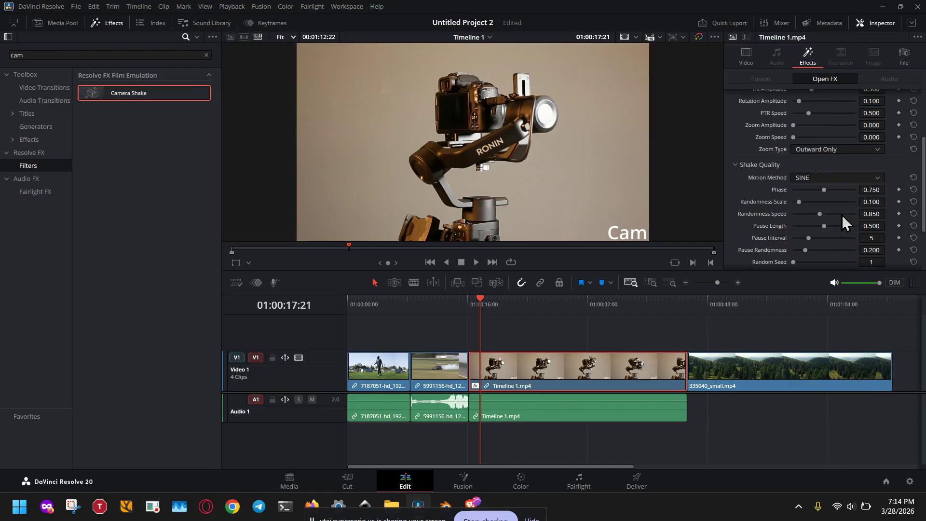
scroll(841, 215, down, 1)
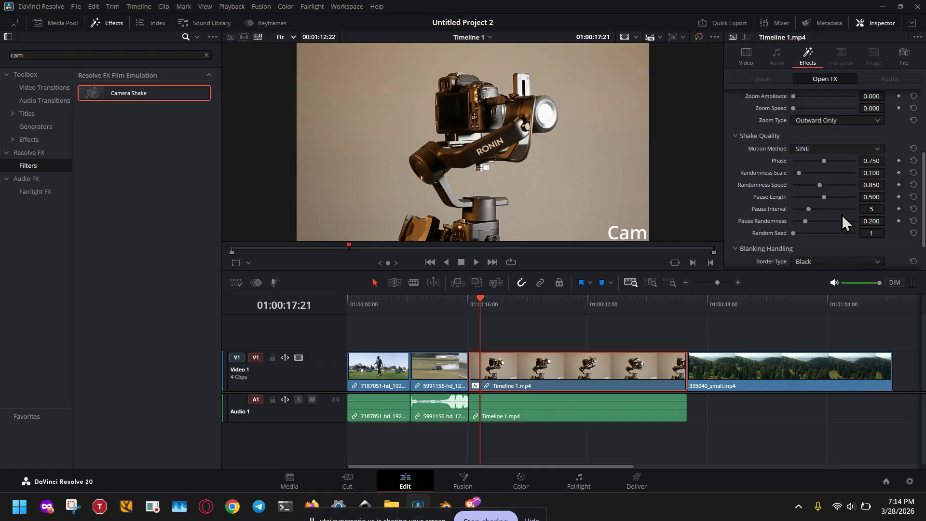
scroll(841, 215, down, 2)
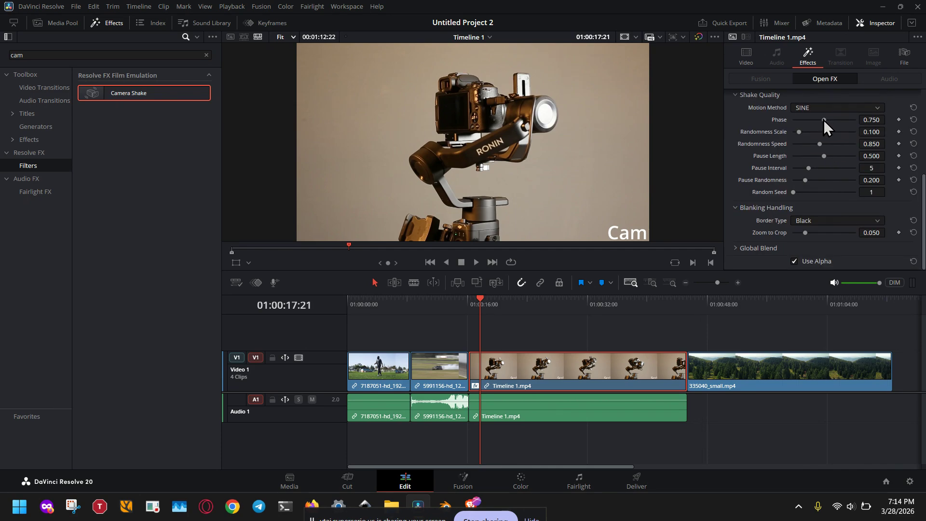
mouse_move(823, 117)
mouse_down()
mouse_move(807, 123)
mouse_move(830, 123)
mouse_up()
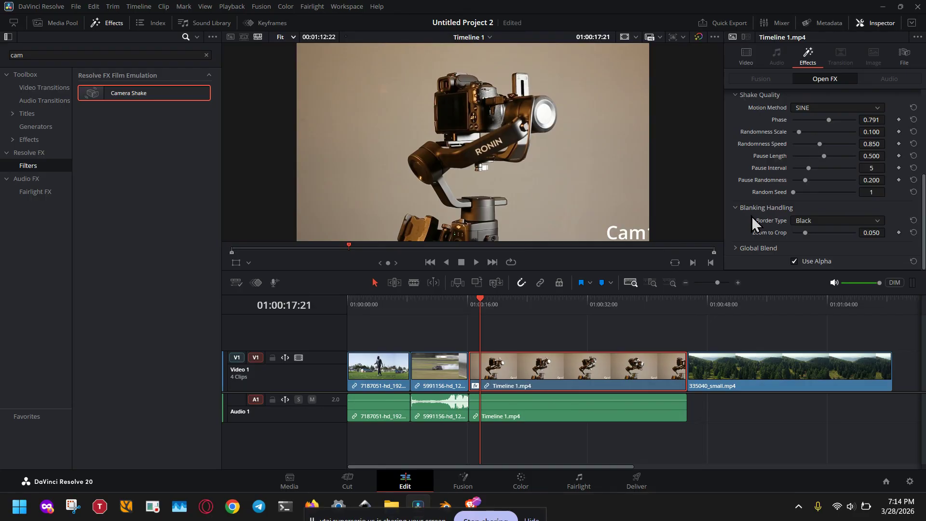
- Remove the Camera Shake effect from the Timeline 1.mp4 clip and open the clip on the Fusion page
scroll(769, 232, up, 5)
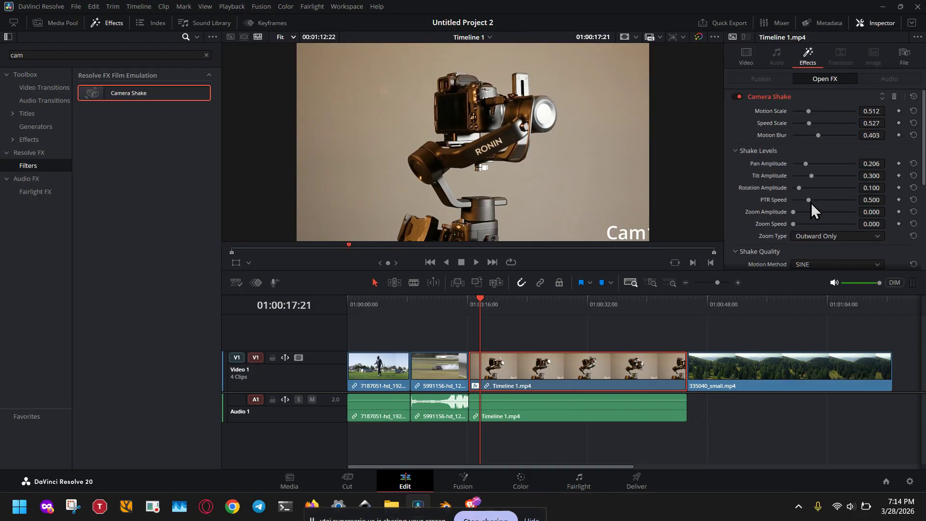
click(892, 96)
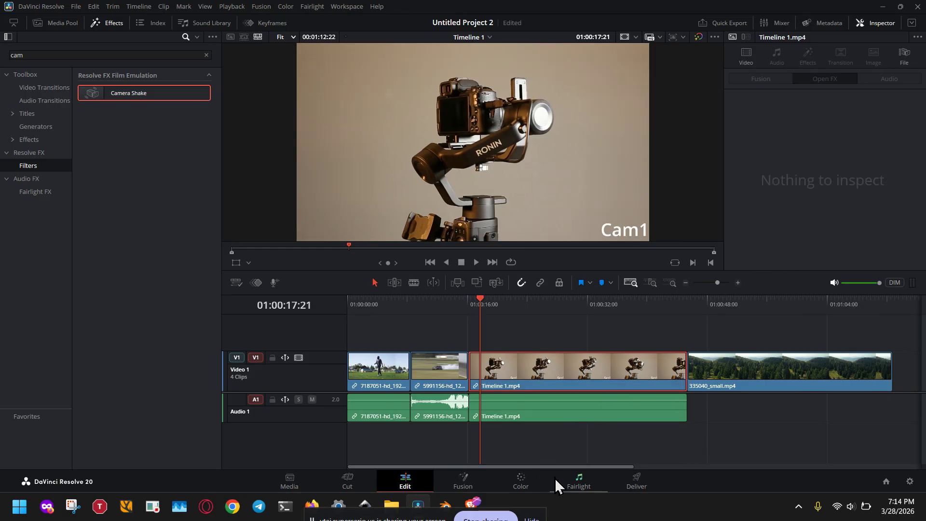
click(471, 481)
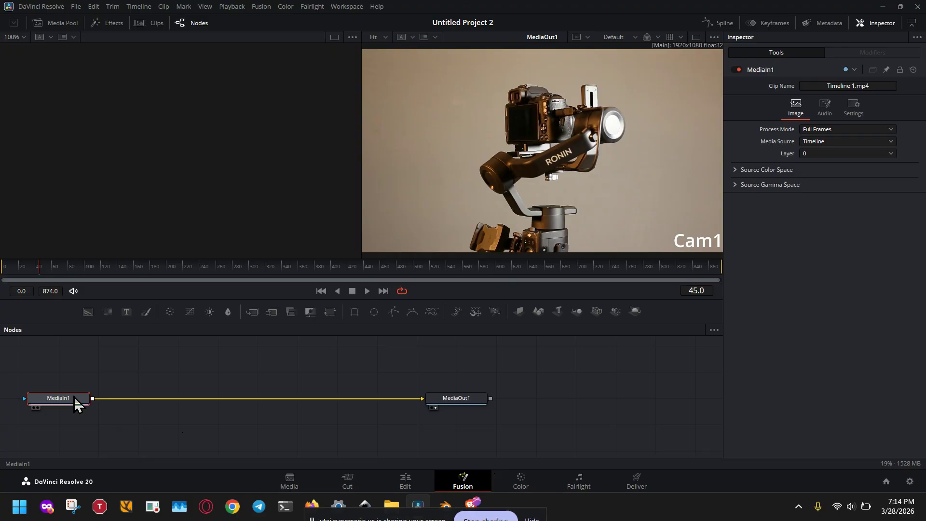
right_click(138, 396)
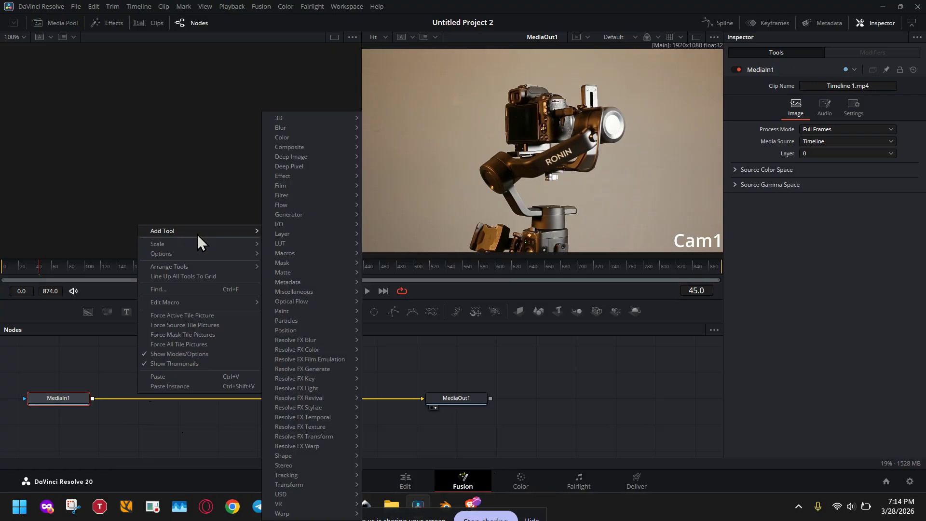
key(Escape)
key(Escape)
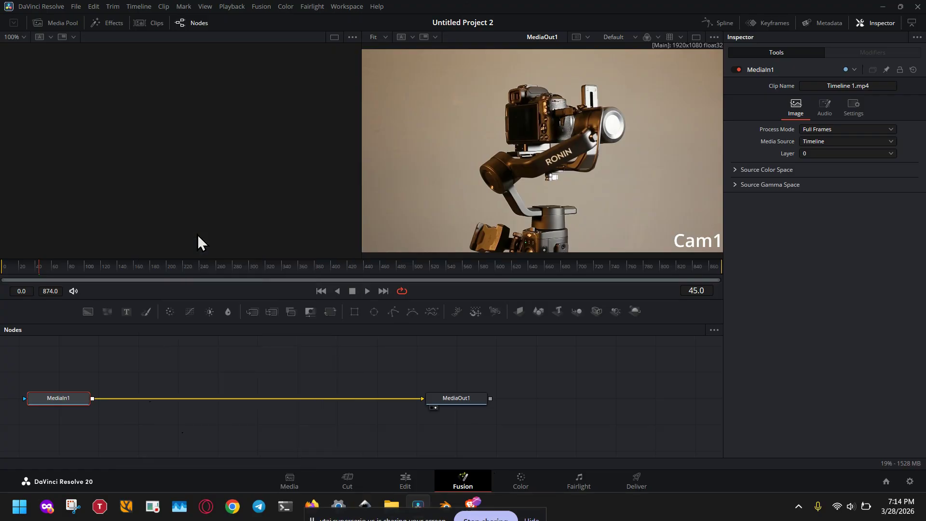
click(143, 397)
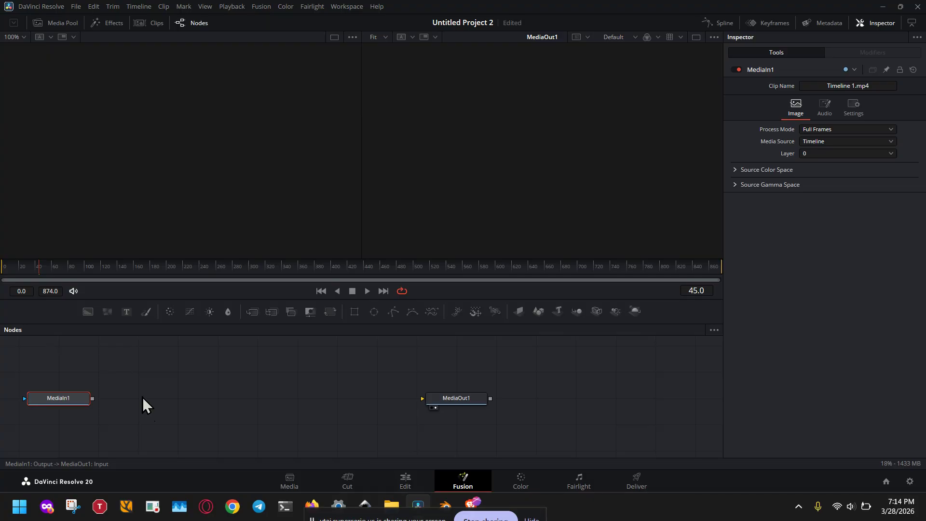
key(ctrl+z)
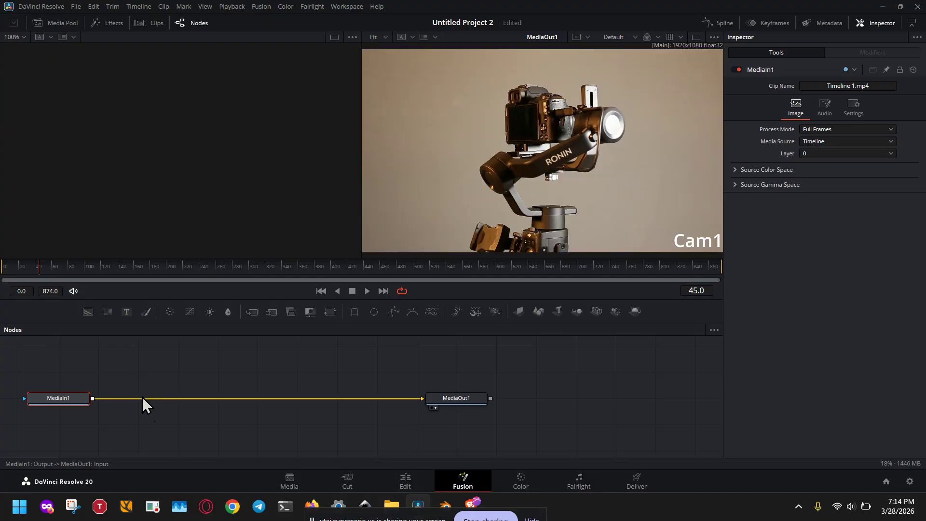
- Add a Transform (Xf) node between MediaIn1 and MediaOut1, placed a little apart from MediaIn1
key(shift+space)
text(tr)
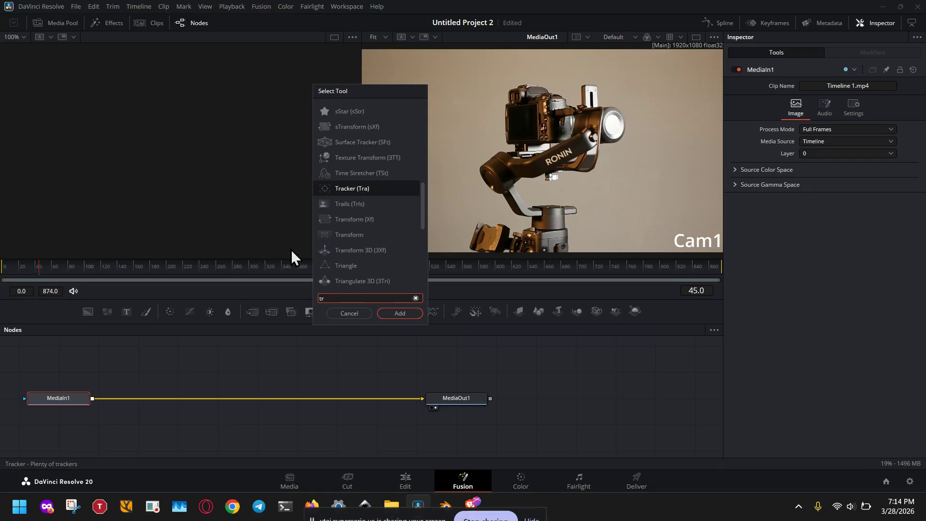
click(364, 215)
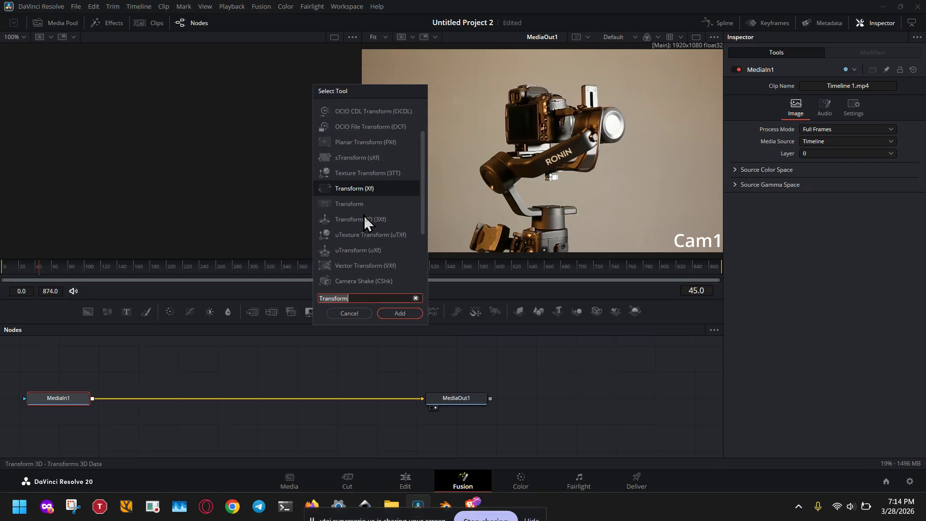
click(388, 313)
drag(159, 405, 201, 402)
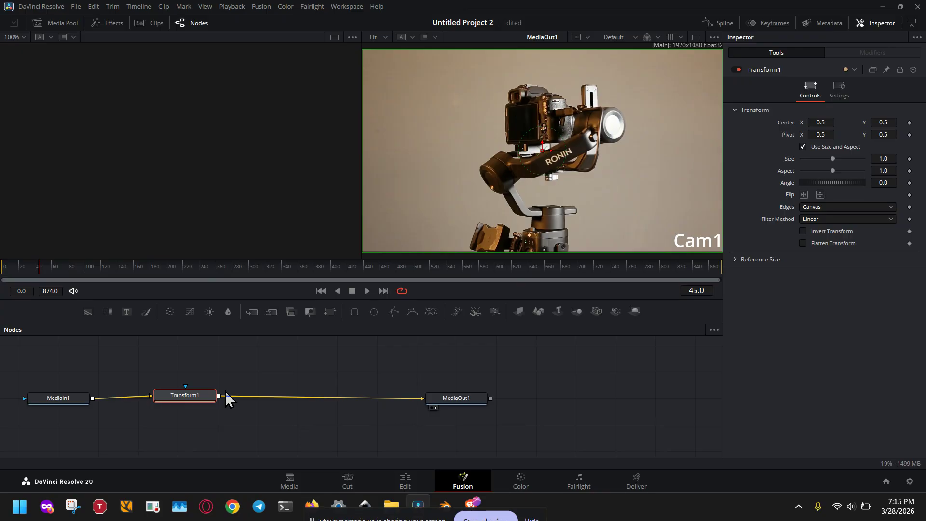
- Add a Camera Shake (CShk) node between Transform1 and MediaOut1 and scrub to frame 721 to preview the shake
key(shift+space)
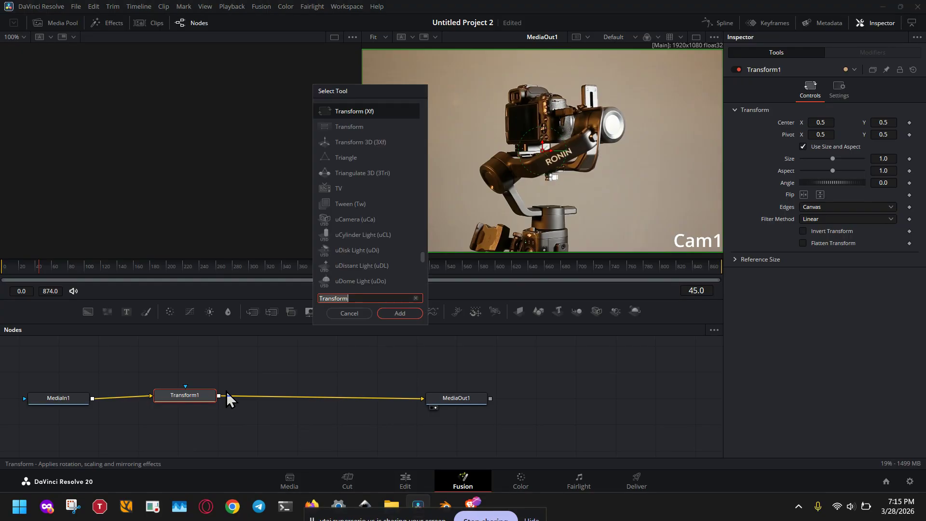
text(sh)
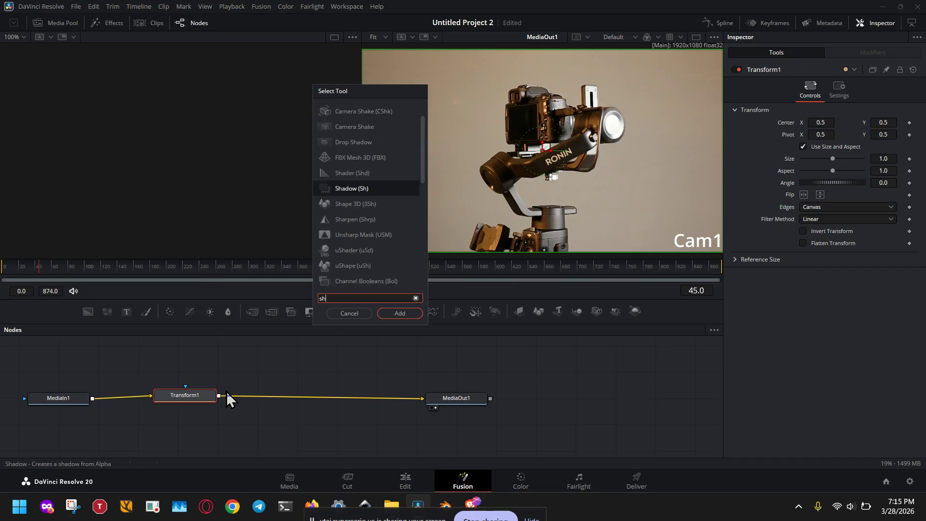
text(a)
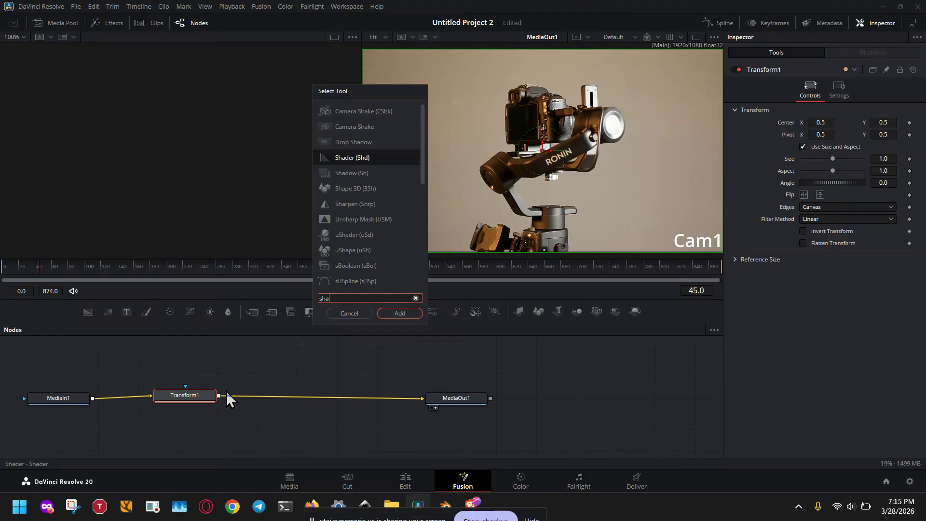
text(k)
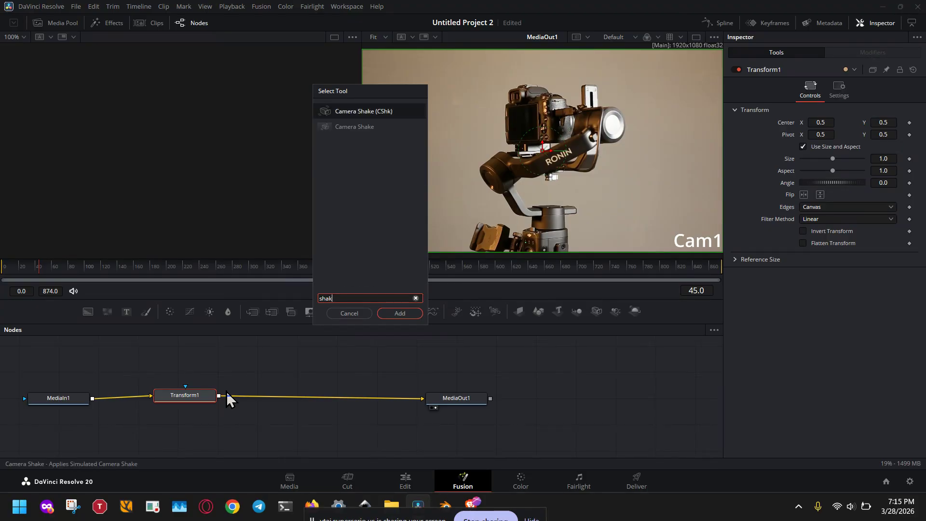
click(363, 125)
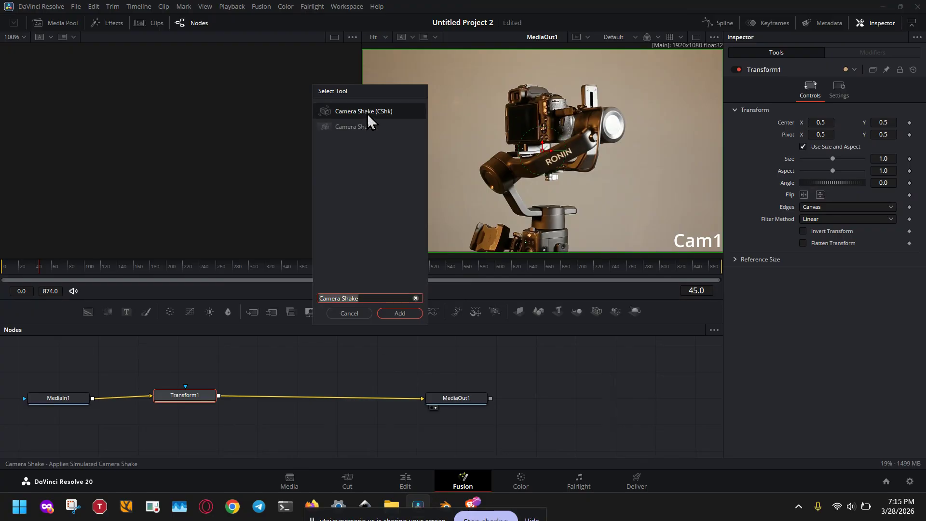
click(391, 313)
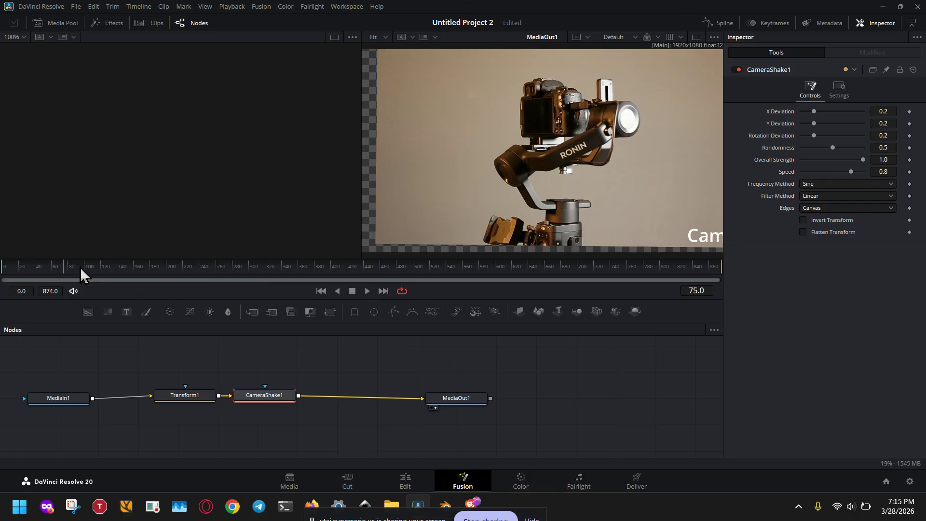
drag(80, 267, 595, 267)
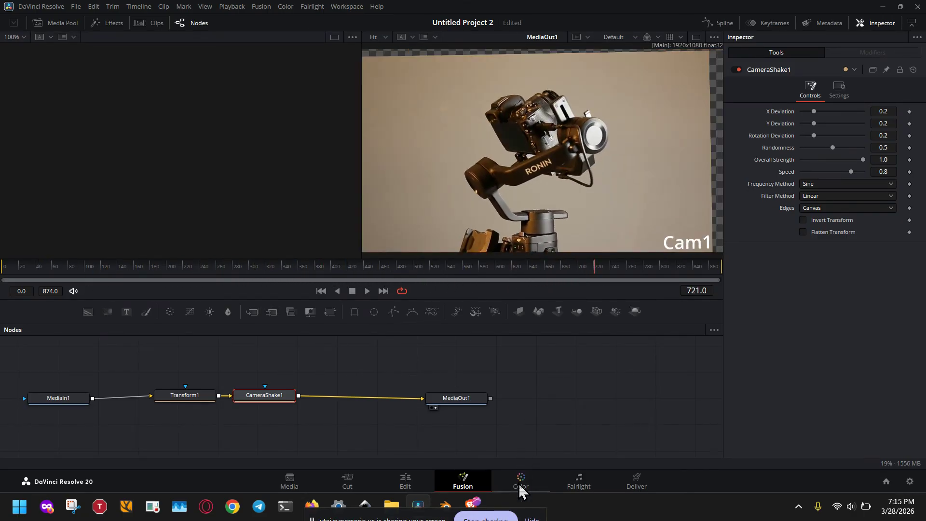